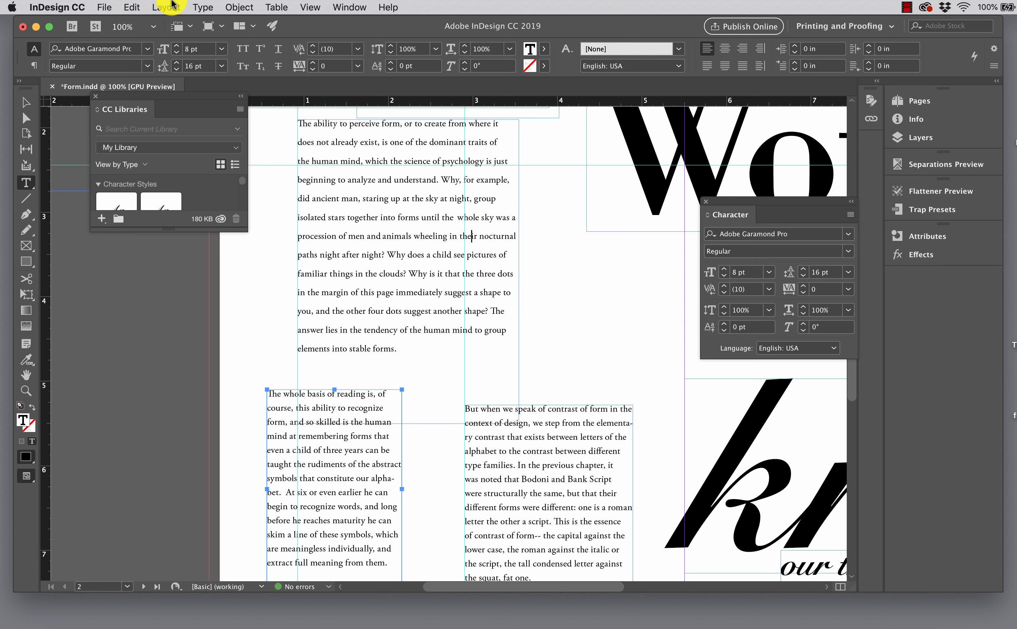
# Step: Display the document's character styles, looking over the paragraph styles for comparison
pyautogui.click(202, 7)
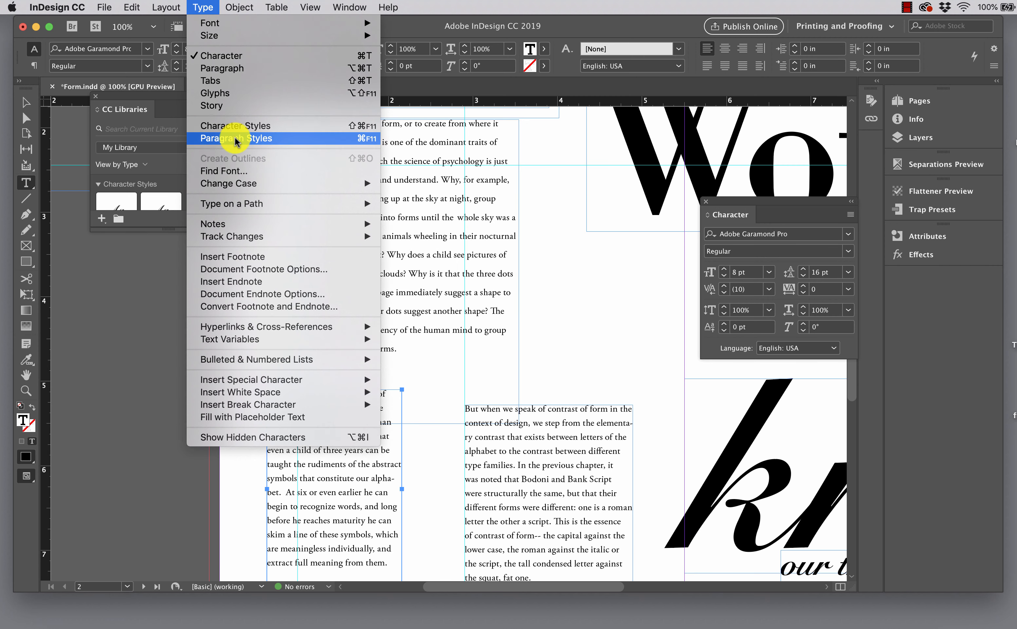
pyautogui.click(236, 127)
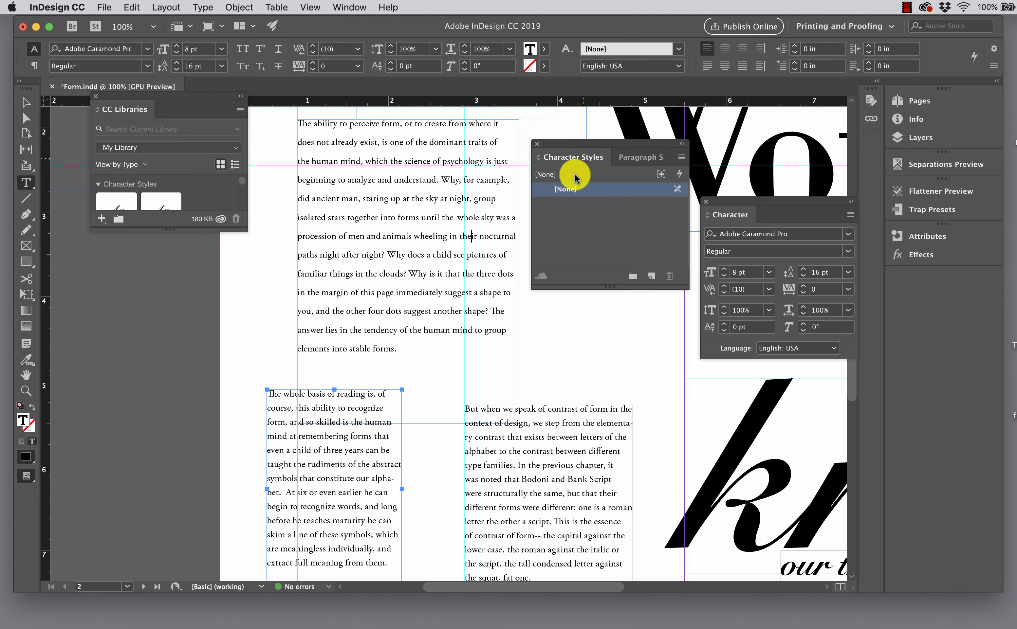
pyautogui.click(647, 158)
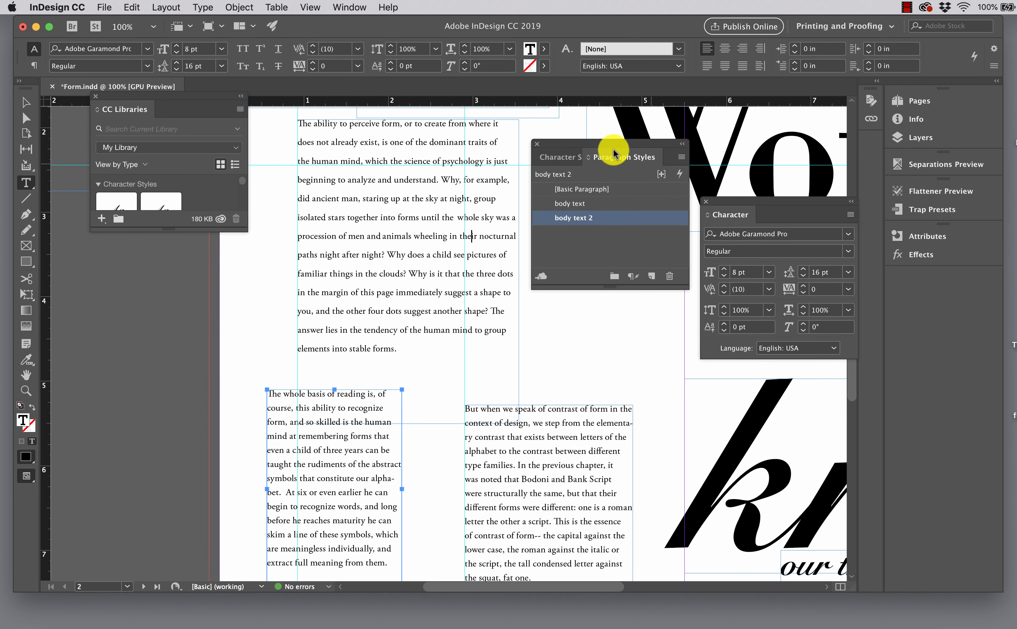
pyautogui.click(580, 158)
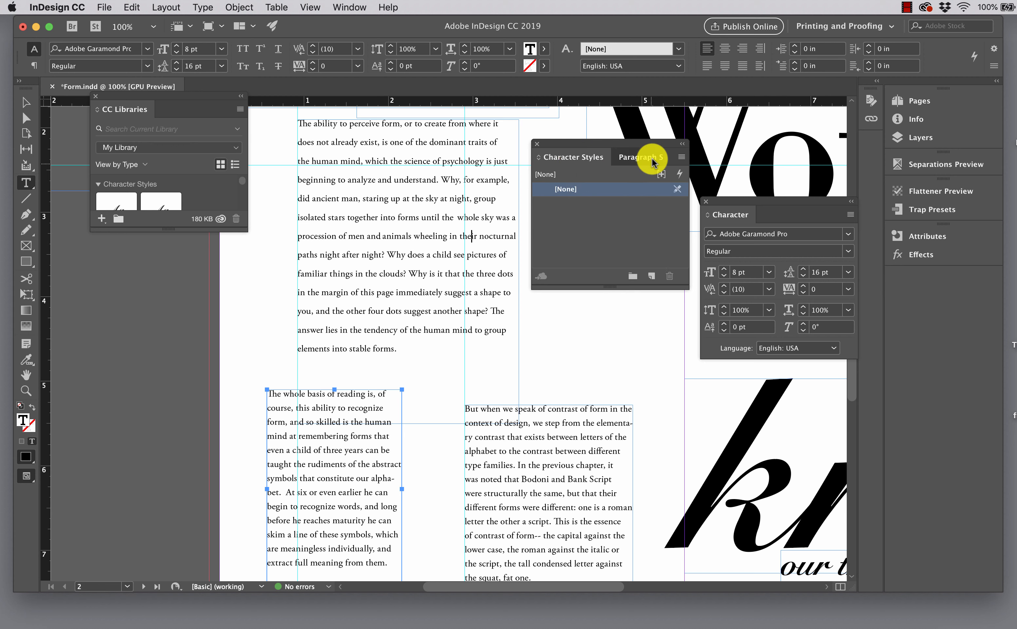
pyautogui.click(652, 160)
pyautogui.click(563, 161)
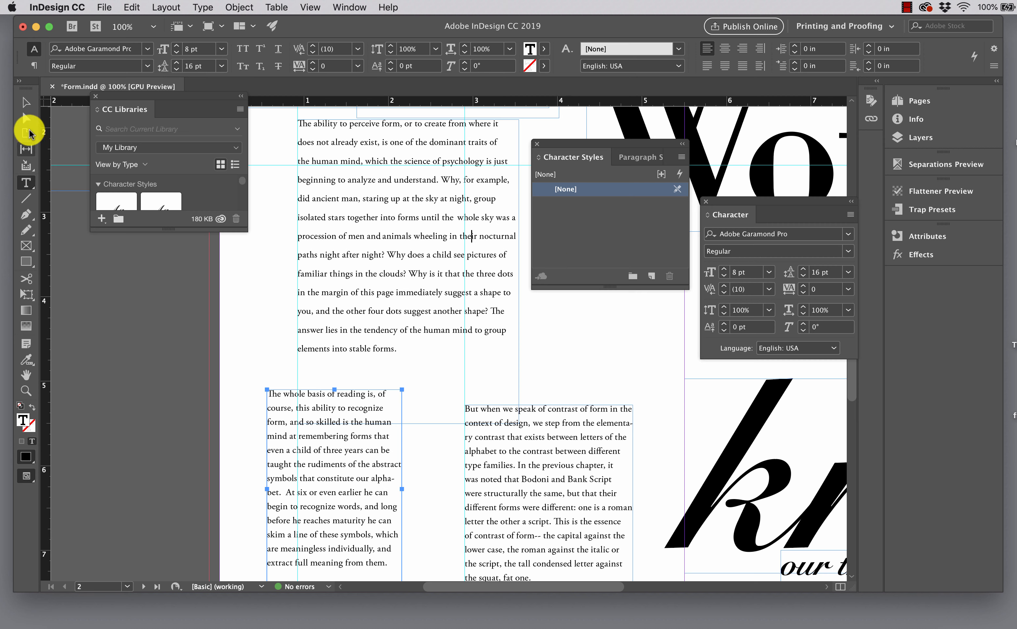
# Step: Leave text editing, close the CC Libraries and deselect the text frame
pyautogui.click(23, 105)
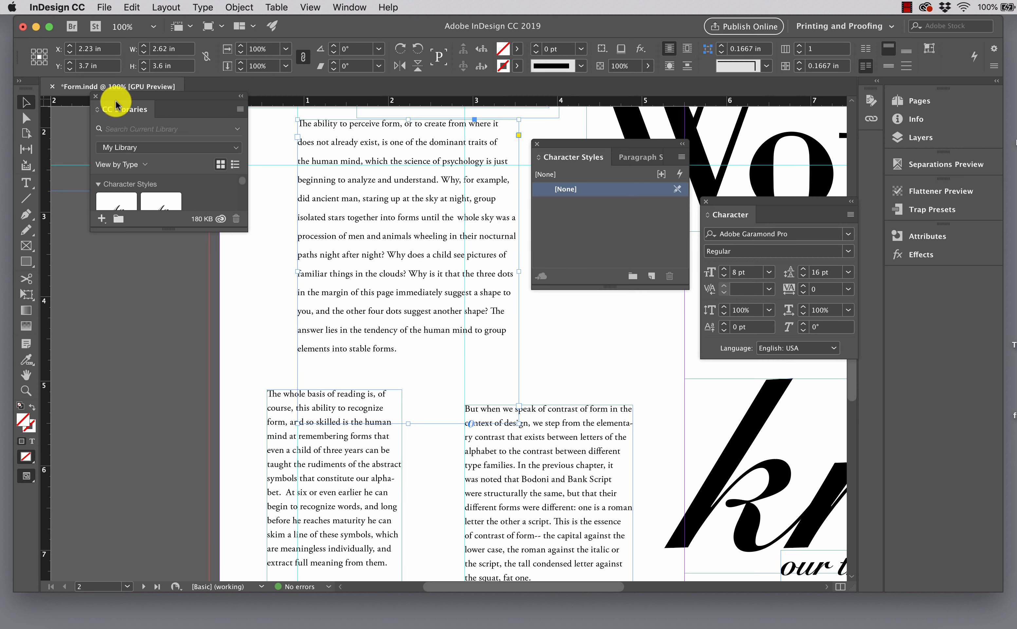
pyautogui.click(96, 97)
pyautogui.click(246, 221)
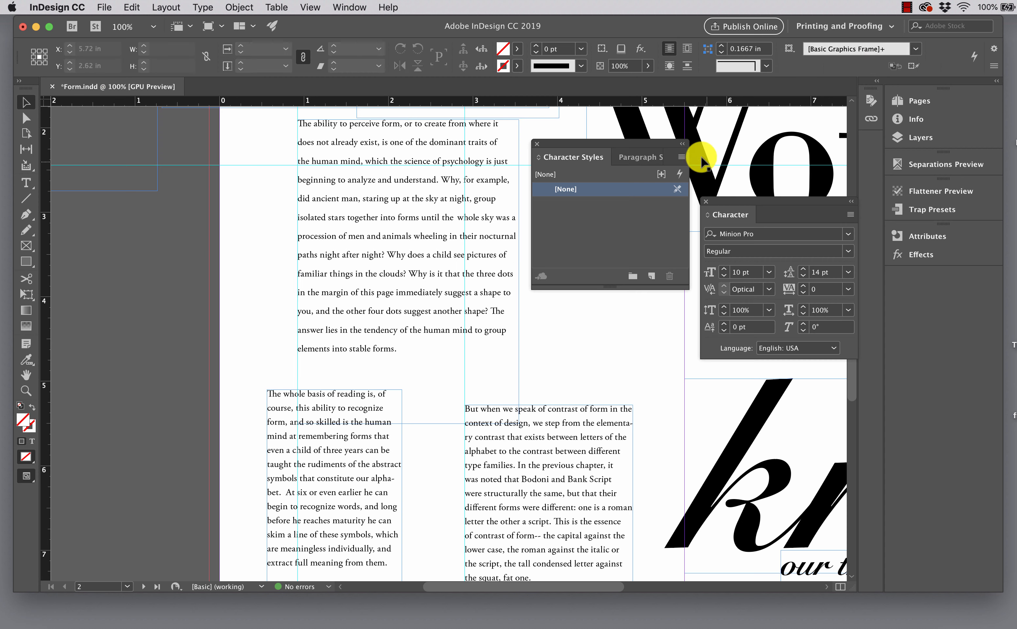
# Step: Start a new character style named "form emphasis"
pyautogui.click(682, 158)
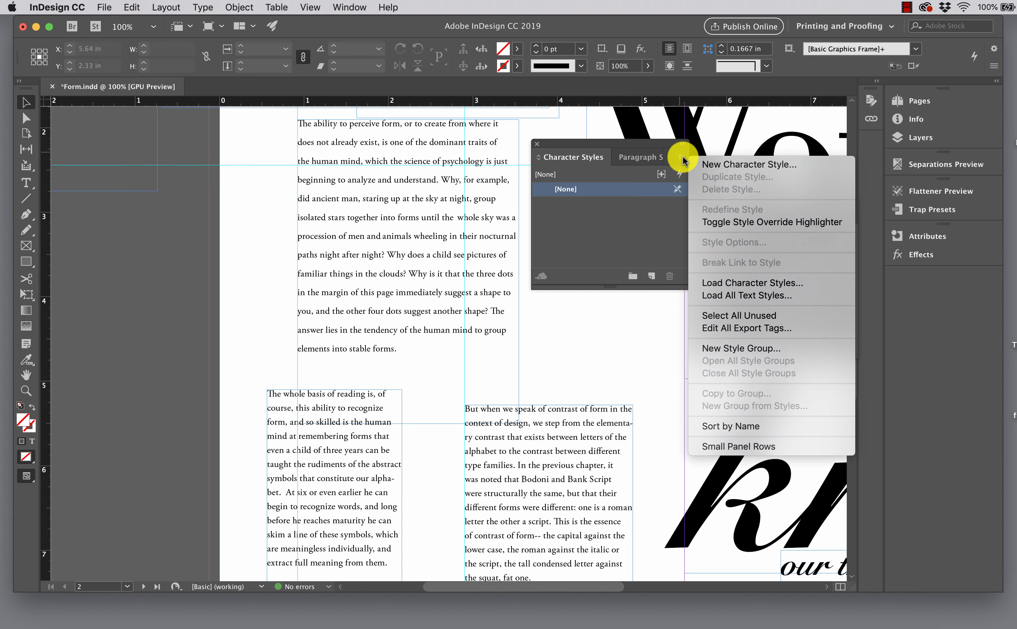
pyautogui.click(731, 165)
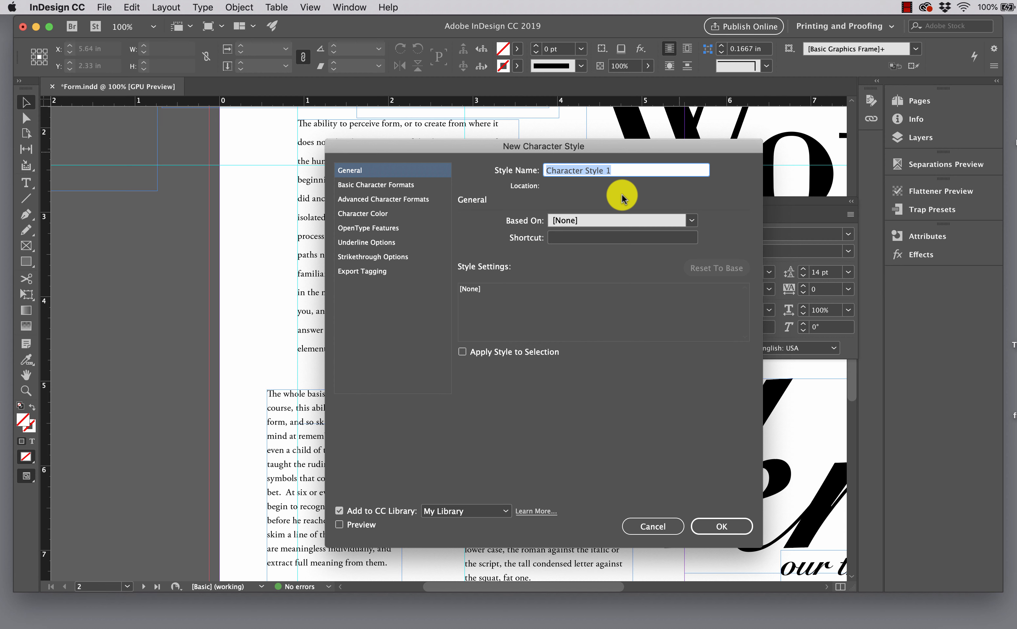
pyautogui.write('form emphasis')
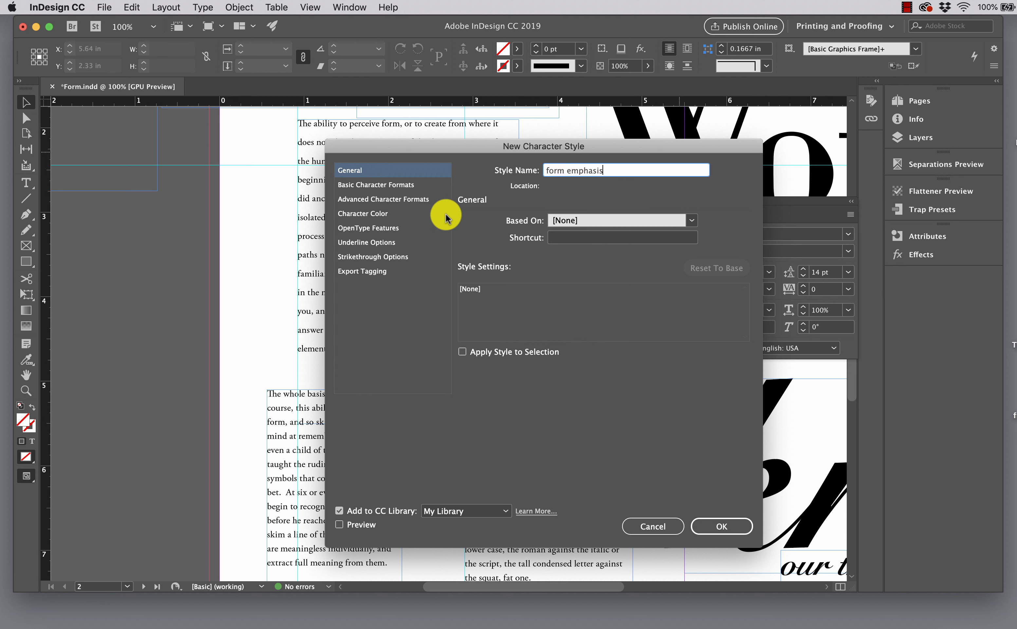
# Step: Set the new character style's font to Snell Roundhand Bold at 18 pt
pyautogui.click(415, 189)
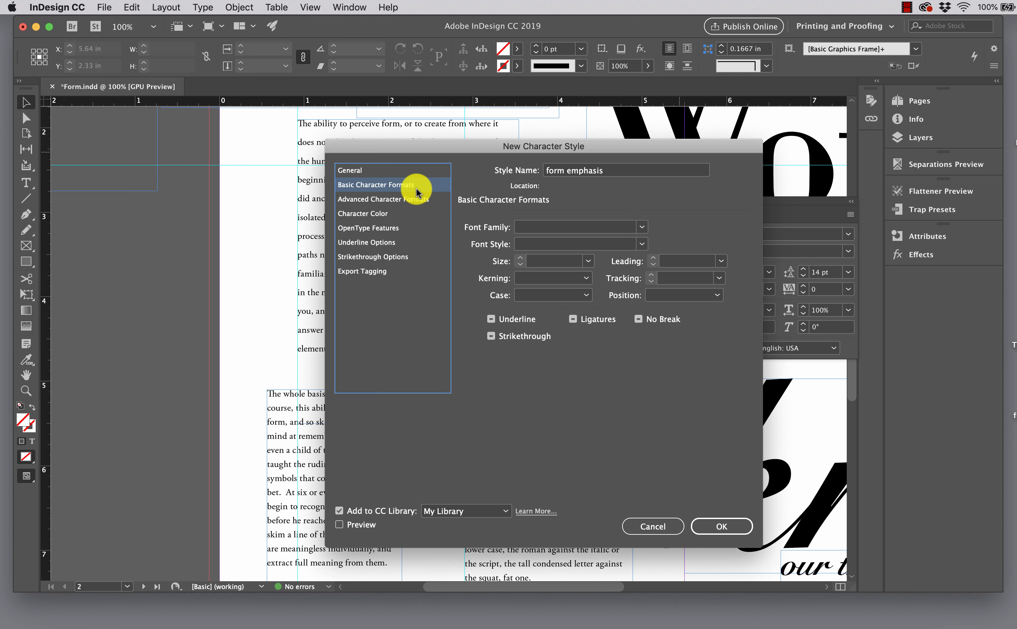
pyautogui.click(589, 227)
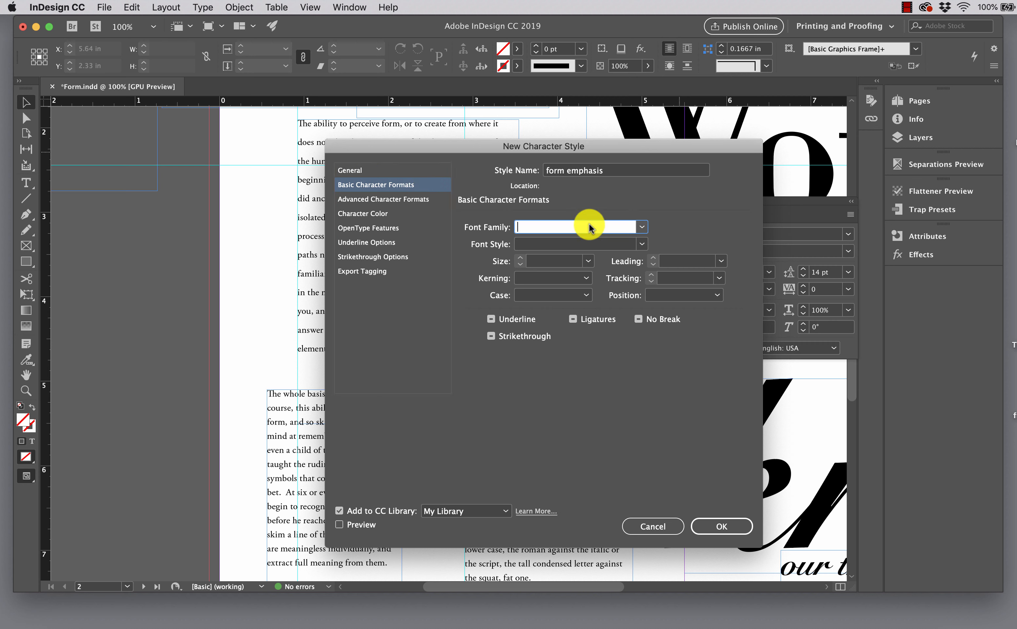
pyautogui.write('Snell Roundhand')
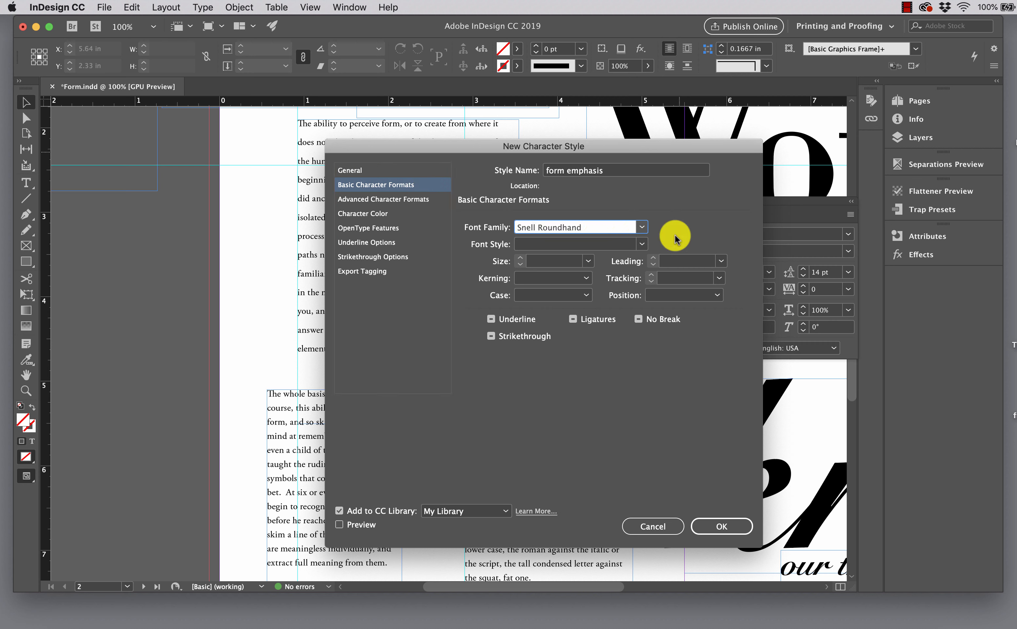
pyautogui.click(638, 244)
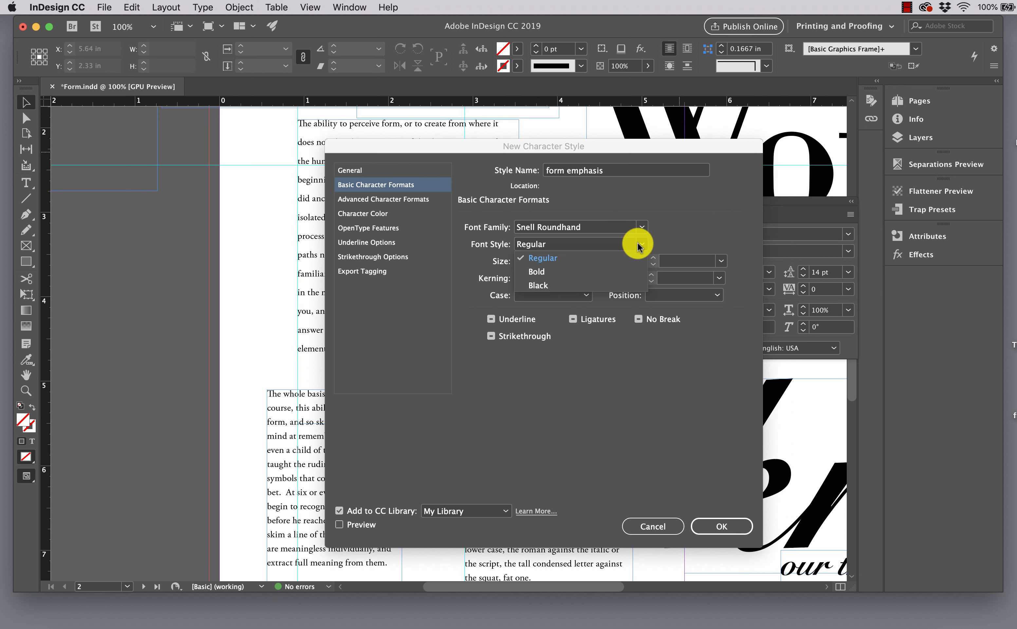
pyautogui.click(571, 273)
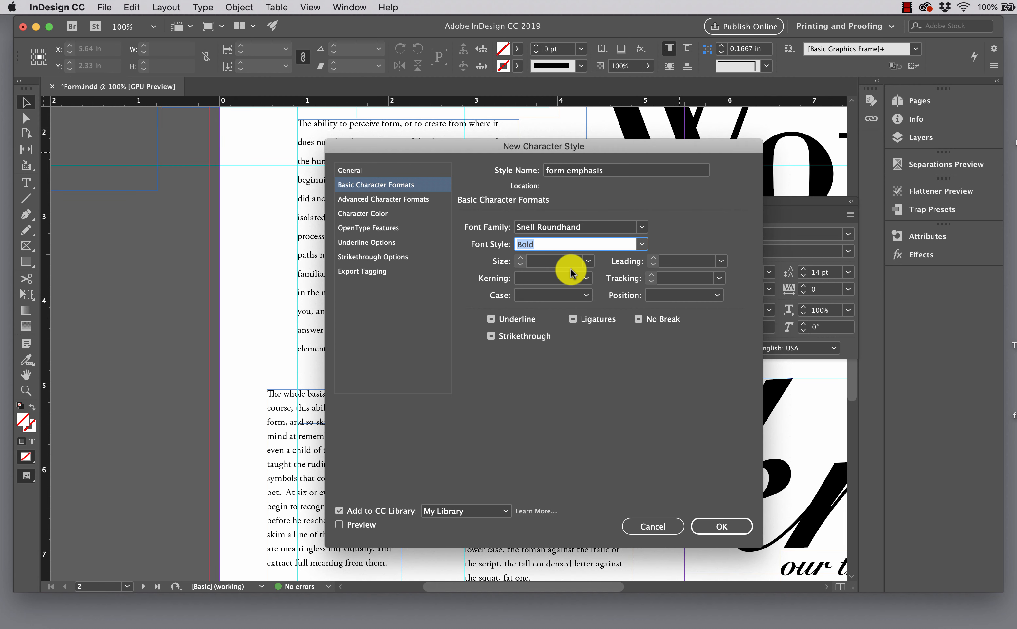
pyautogui.click(543, 261)
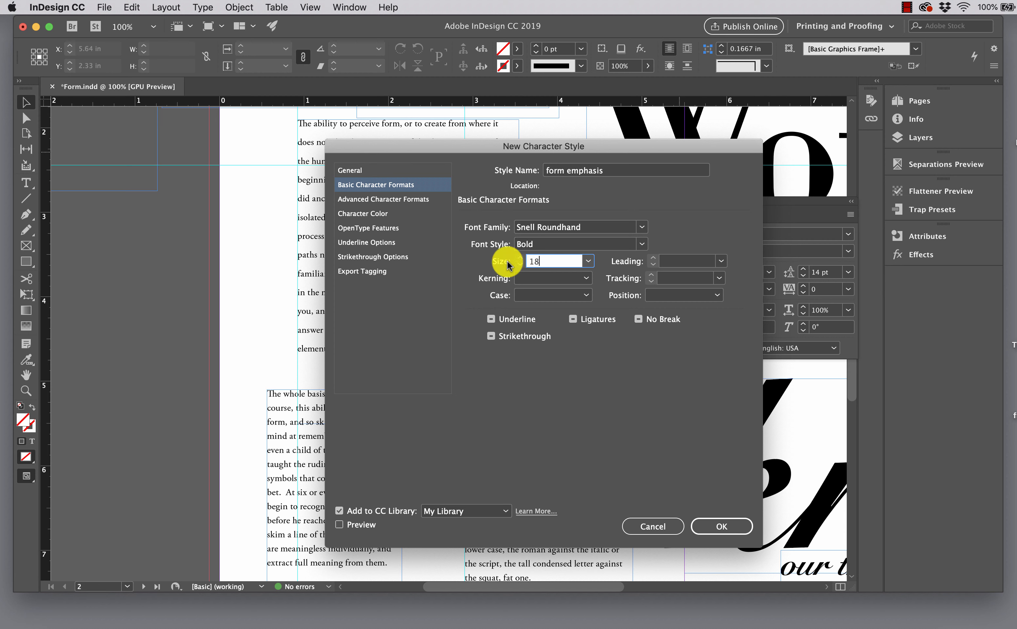
# Step: Give the form emphasis style 16 pt leading and Optical kerning
pyautogui.click(683, 263)
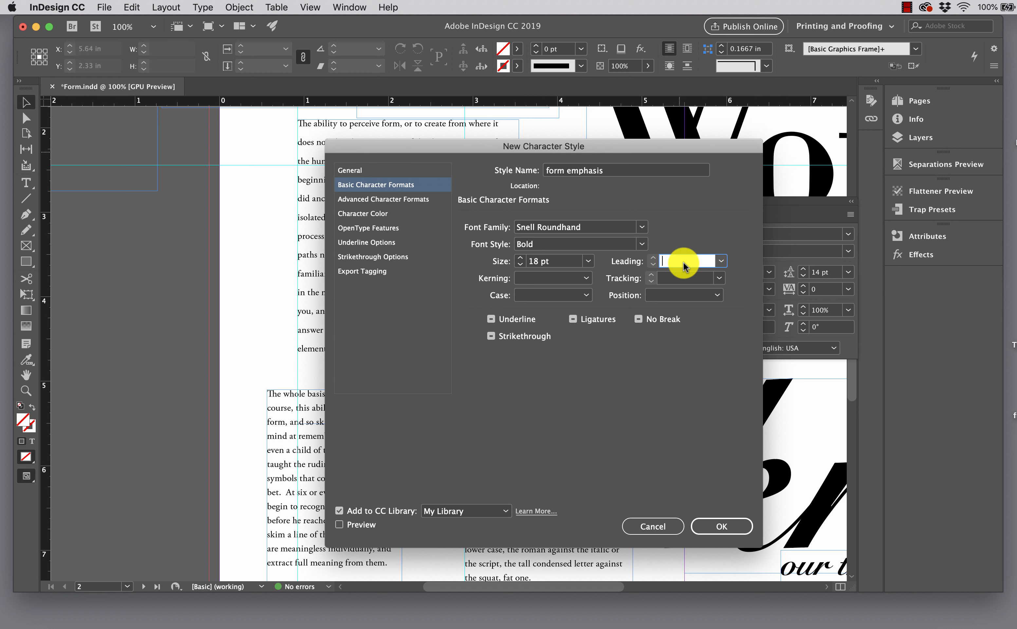
pyautogui.write('16')
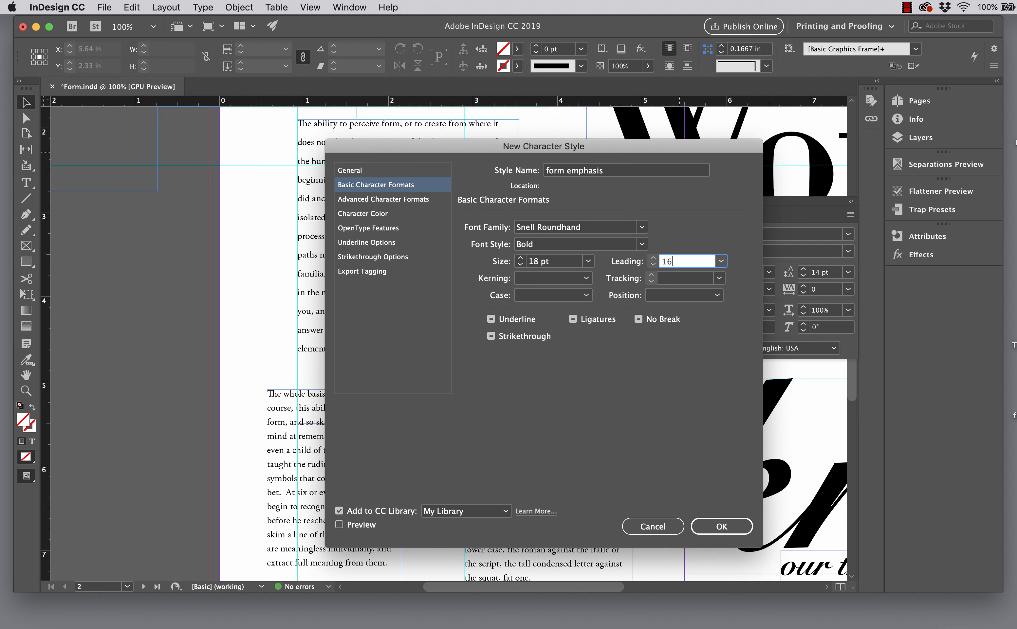
pyautogui.click(548, 279)
pyautogui.click(544, 291)
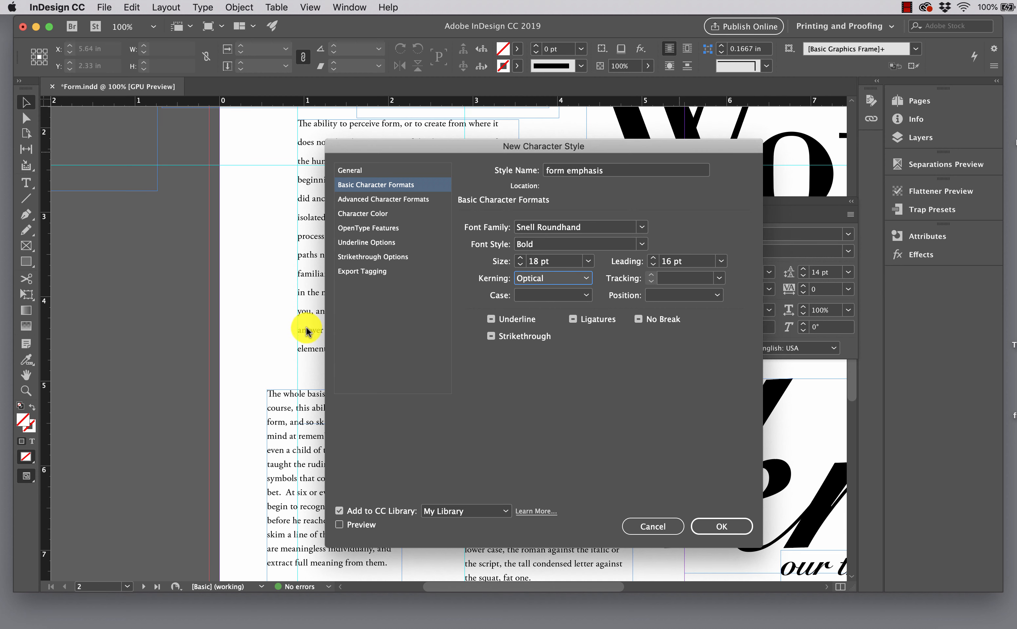
# Step: Set the style's case to Normal, tracking to 0 and position to Normal
pyautogui.click(582, 297)
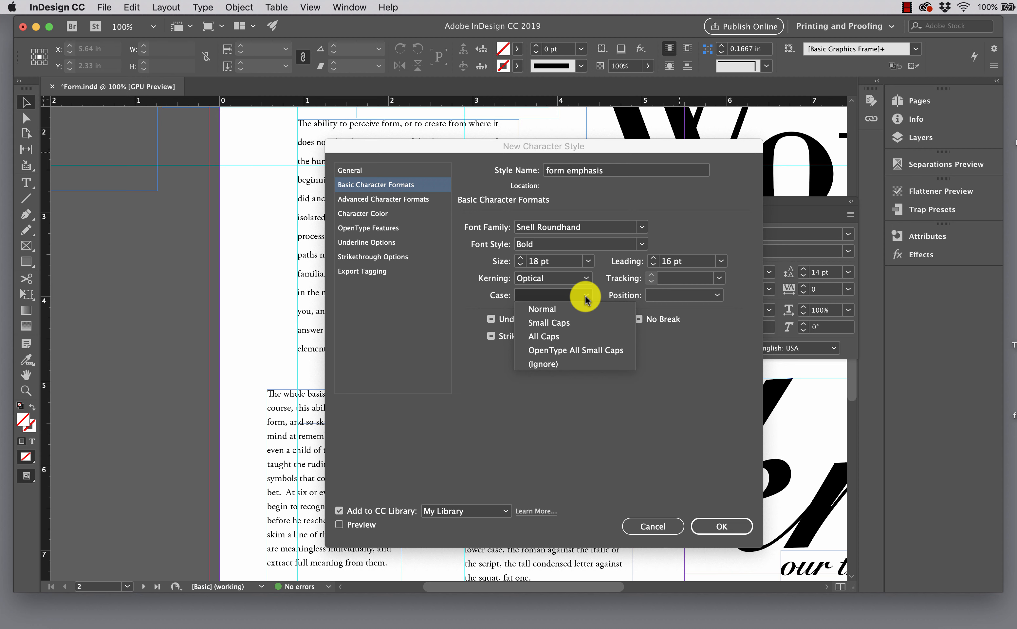
pyautogui.click(579, 312)
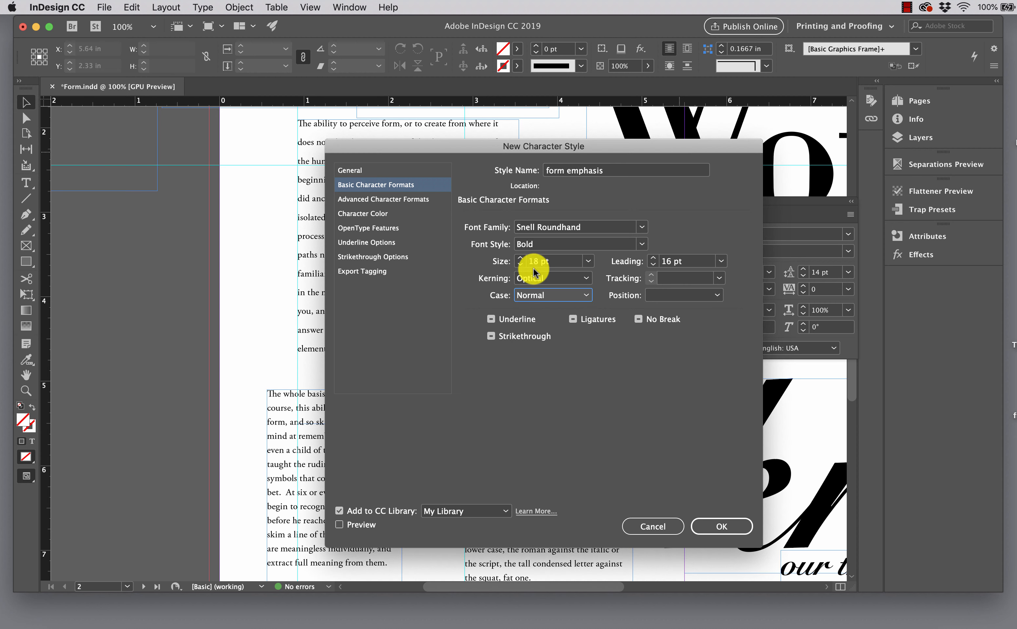
pyautogui.click(721, 282)
pyautogui.click(693, 380)
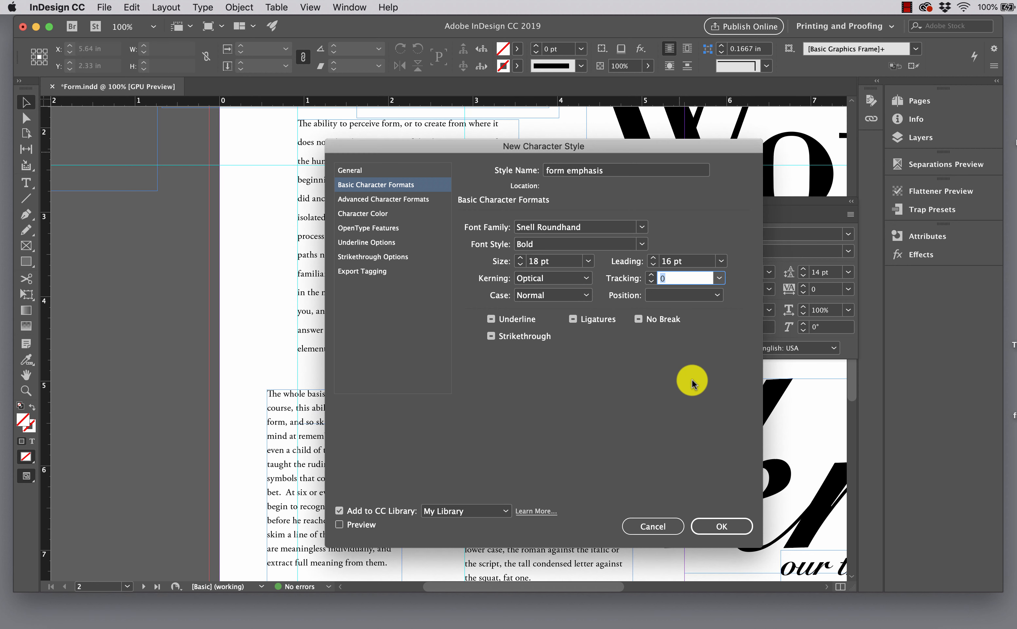
pyautogui.click(717, 295)
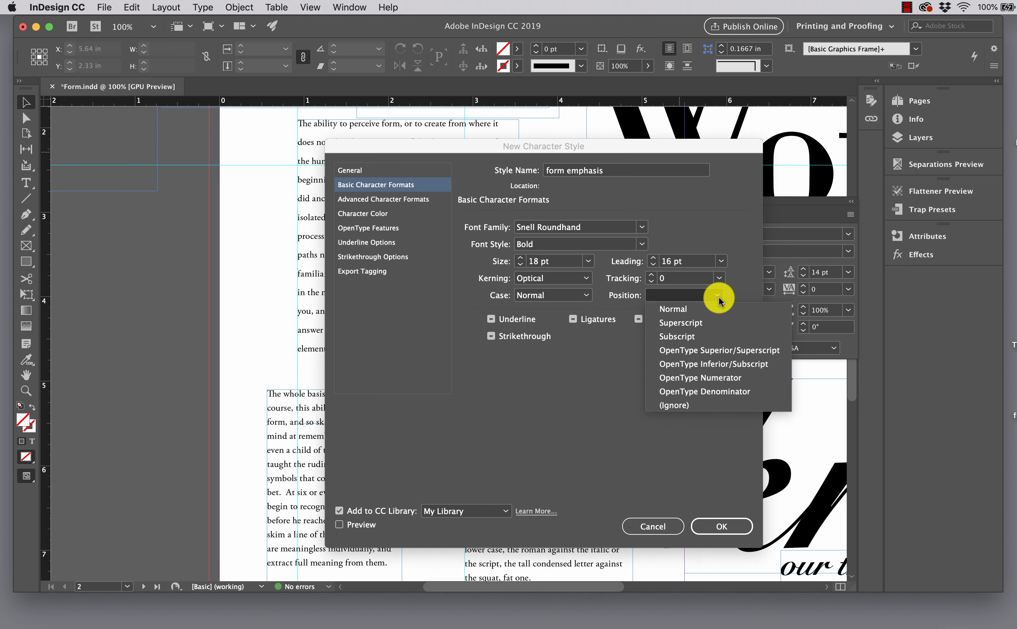
pyautogui.click(700, 311)
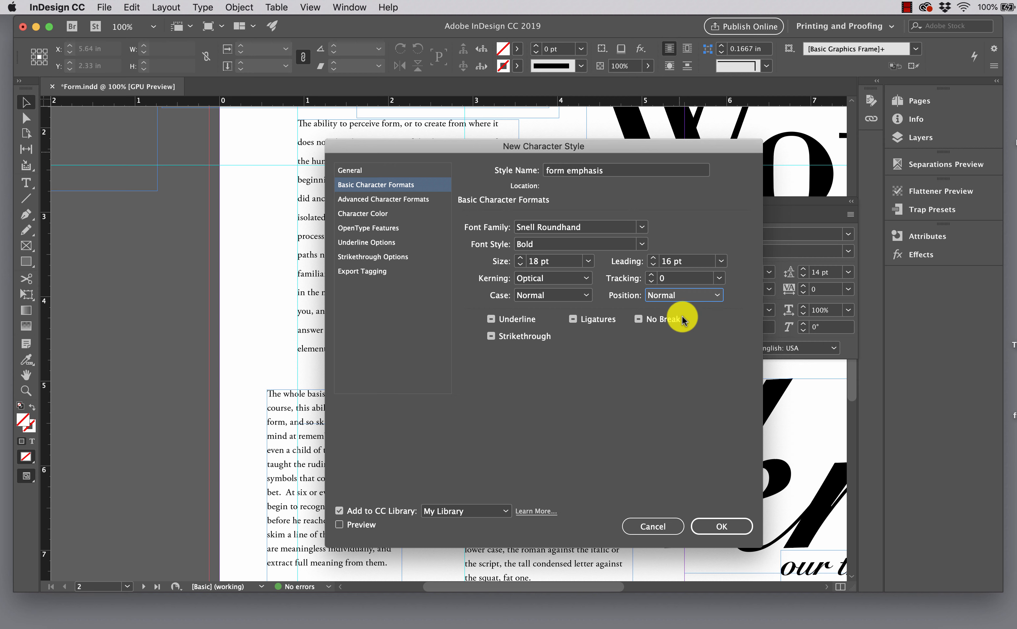
# Step: Turn ligatures on and No Break, underline and strikethrough off for the style, and save it
pyautogui.click(638, 320)
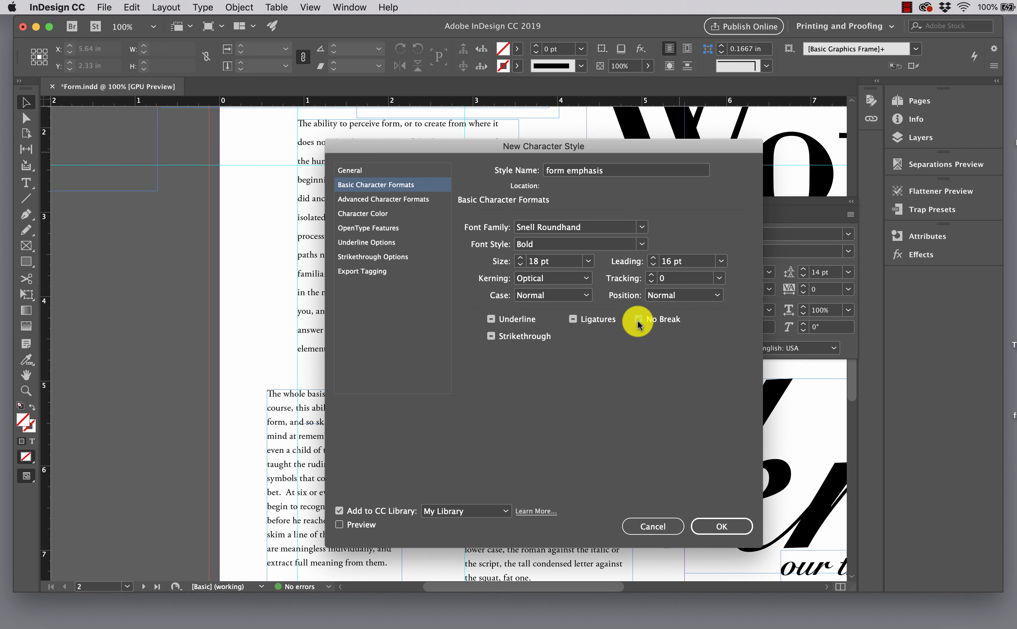
pyautogui.click(639, 320)
pyautogui.click(572, 320)
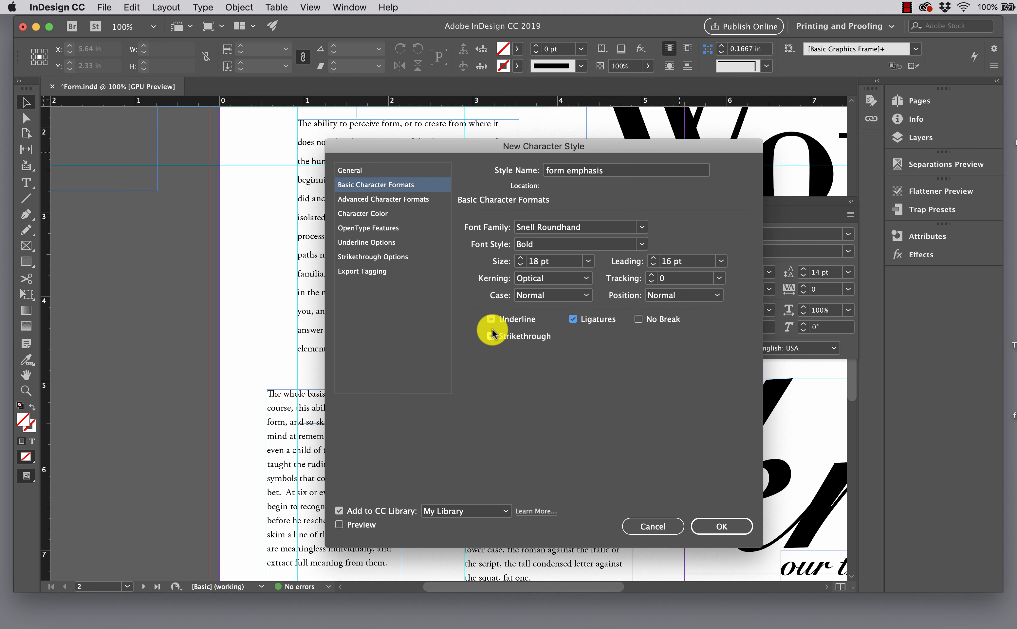
pyautogui.click(490, 320)
pyautogui.click(490, 320)
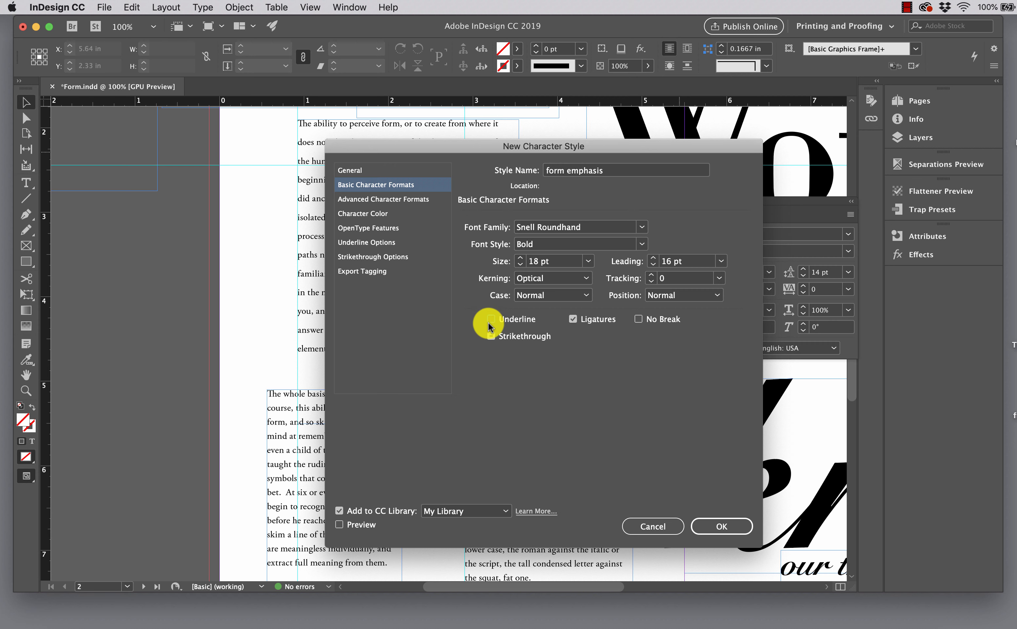
pyautogui.click(491, 337)
pyautogui.click(491, 336)
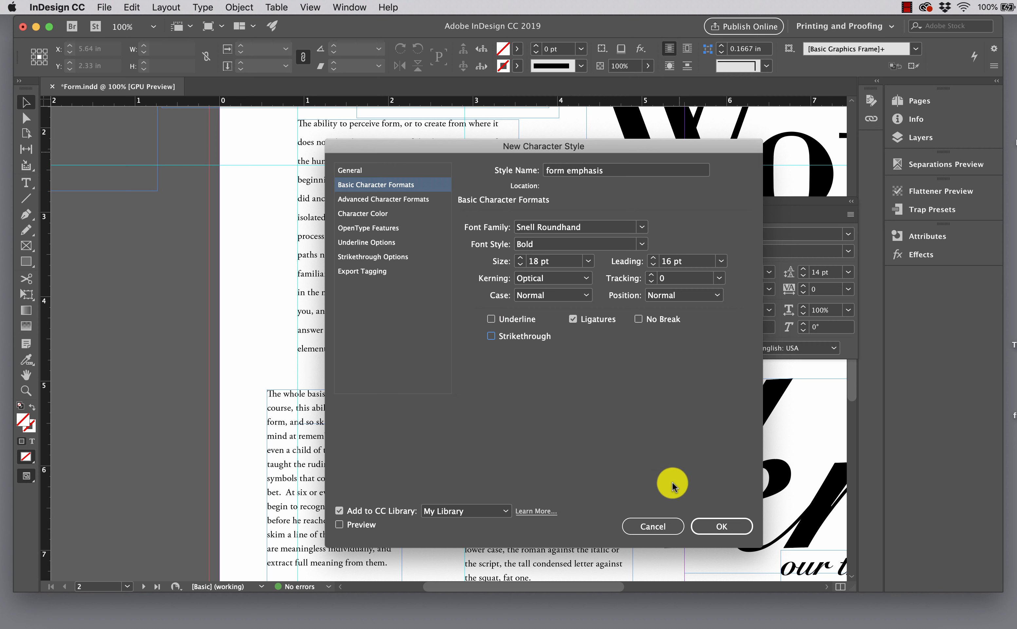
pyautogui.click(732, 528)
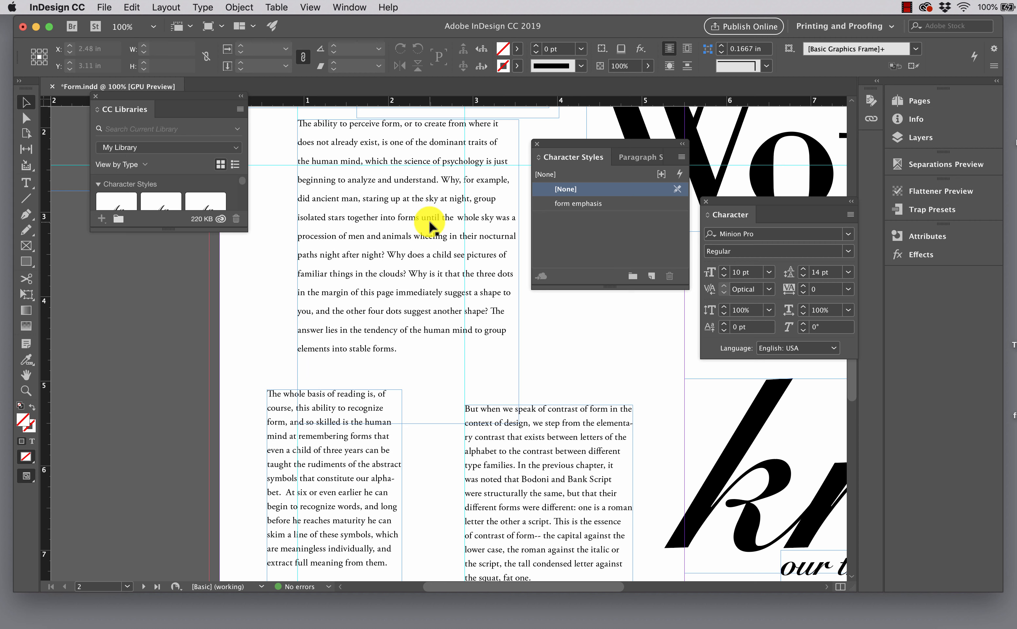
# Step: Hide CC Libraries and apply the form emphasis character style to "whole sky was a procession of men and animals" in the upper text block
pyautogui.click(422, 226)
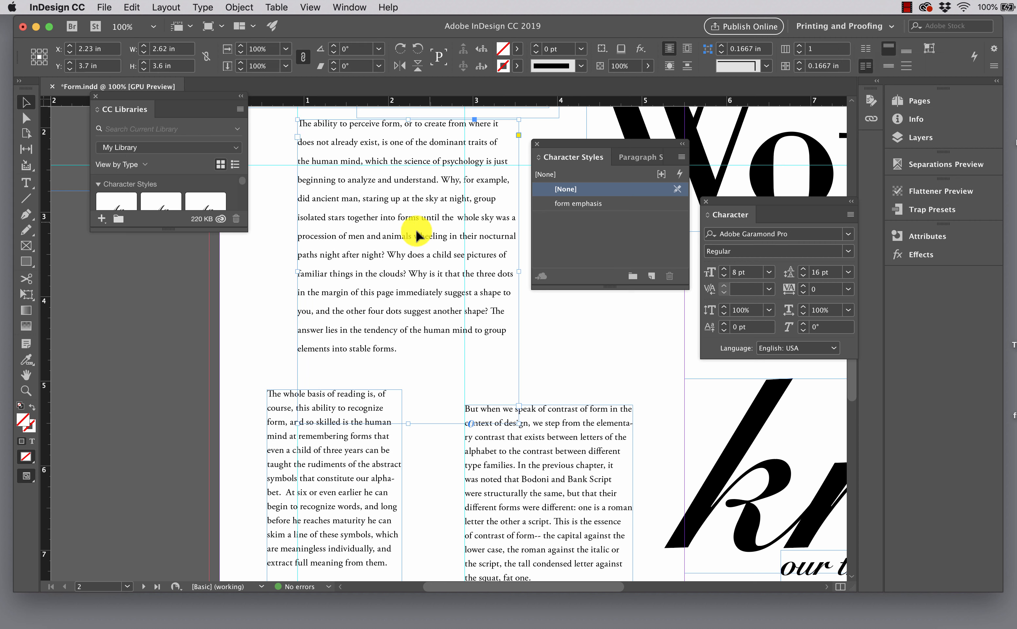
pyautogui.click(95, 95)
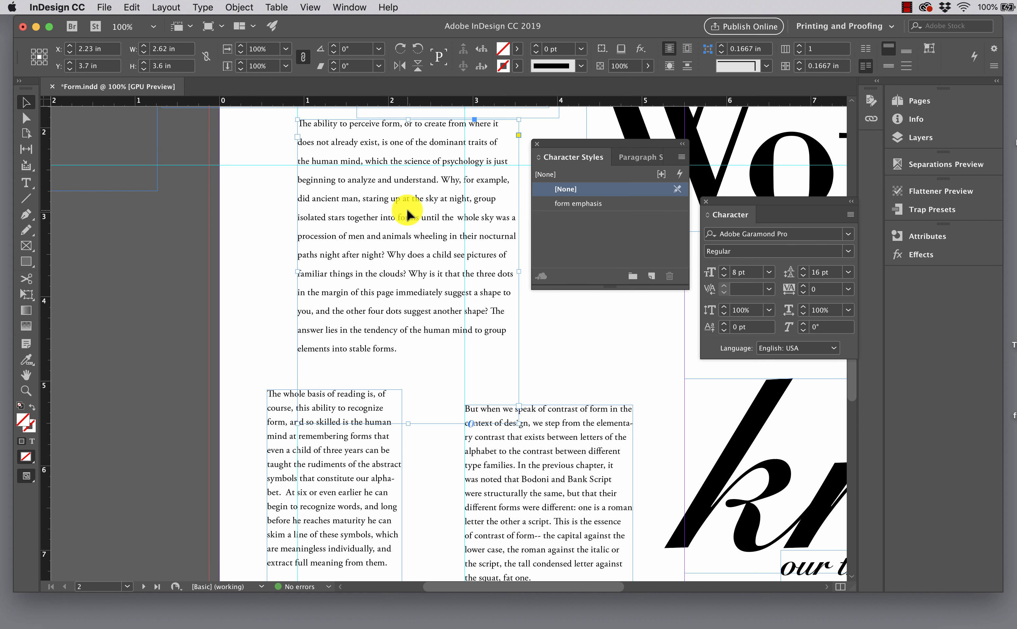
pyautogui.doubleClick(420, 198)
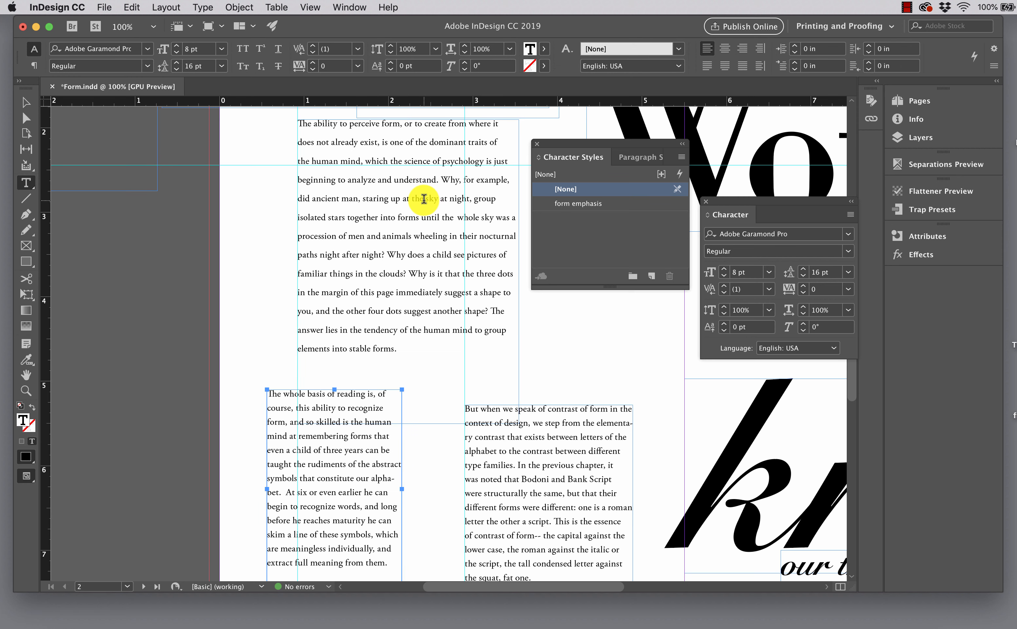
pyautogui.moveTo(424, 199)
pyautogui.mouseDown()
pyautogui.moveTo(461, 208)
pyautogui.moveTo(429, 213)
pyautogui.mouseUp()
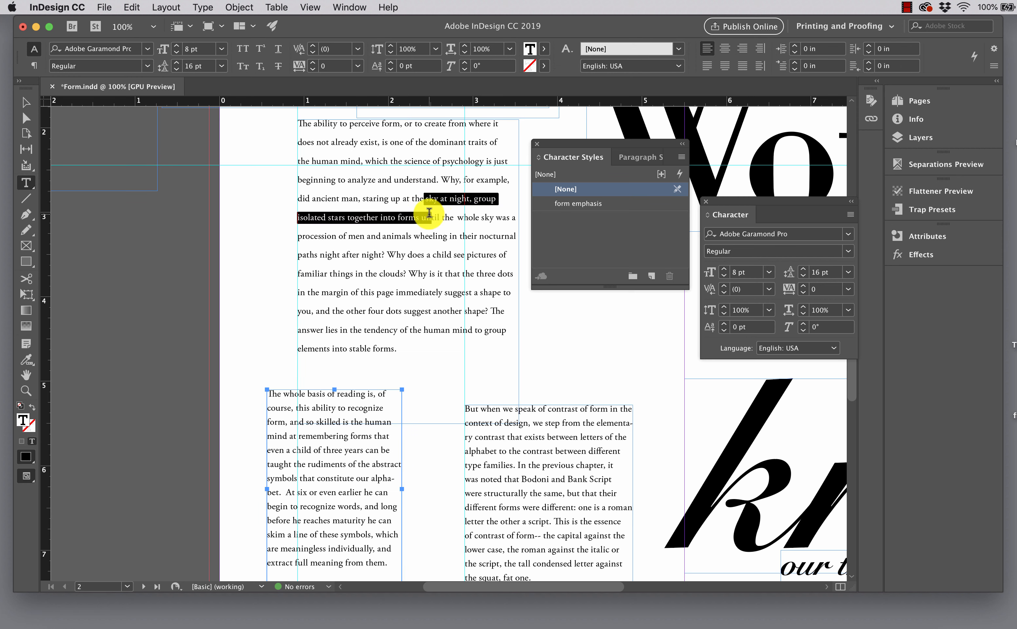
pyautogui.click(429, 213)
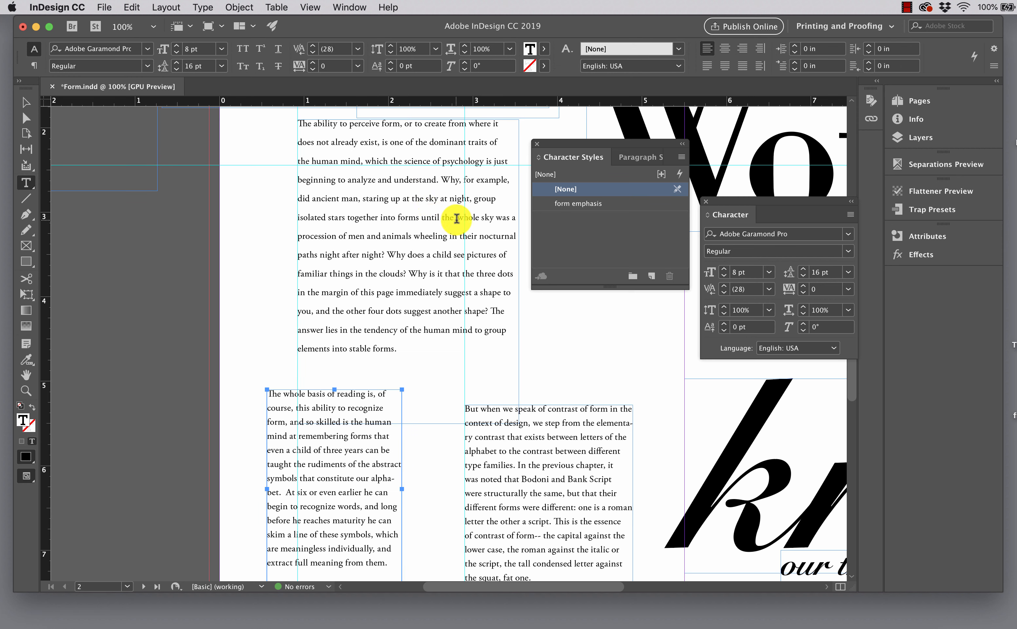
pyautogui.moveTo(457, 217); pyautogui.dragTo(412, 243)
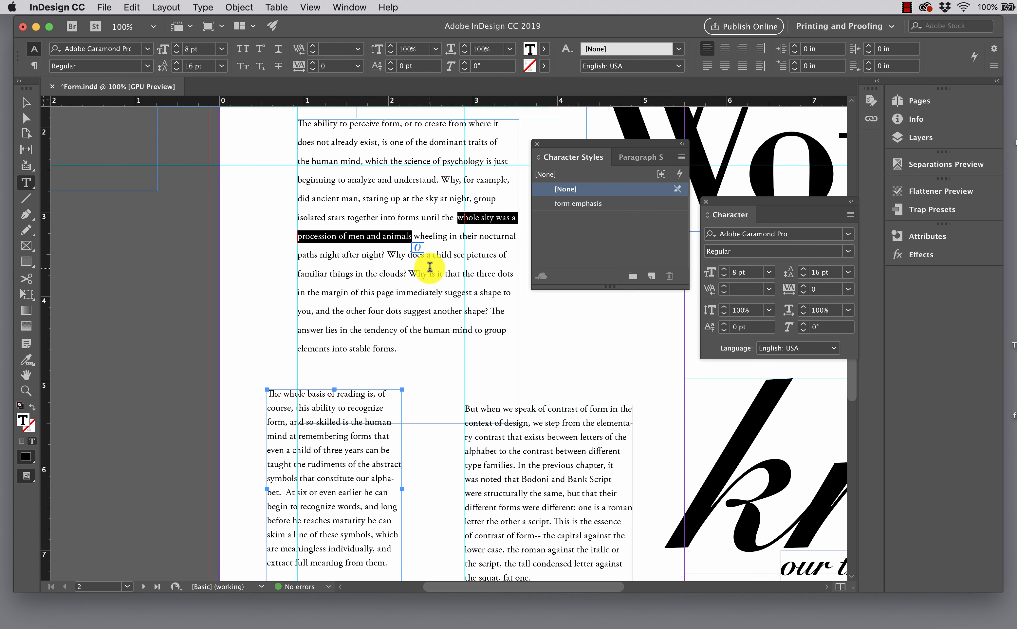
pyautogui.click(598, 209)
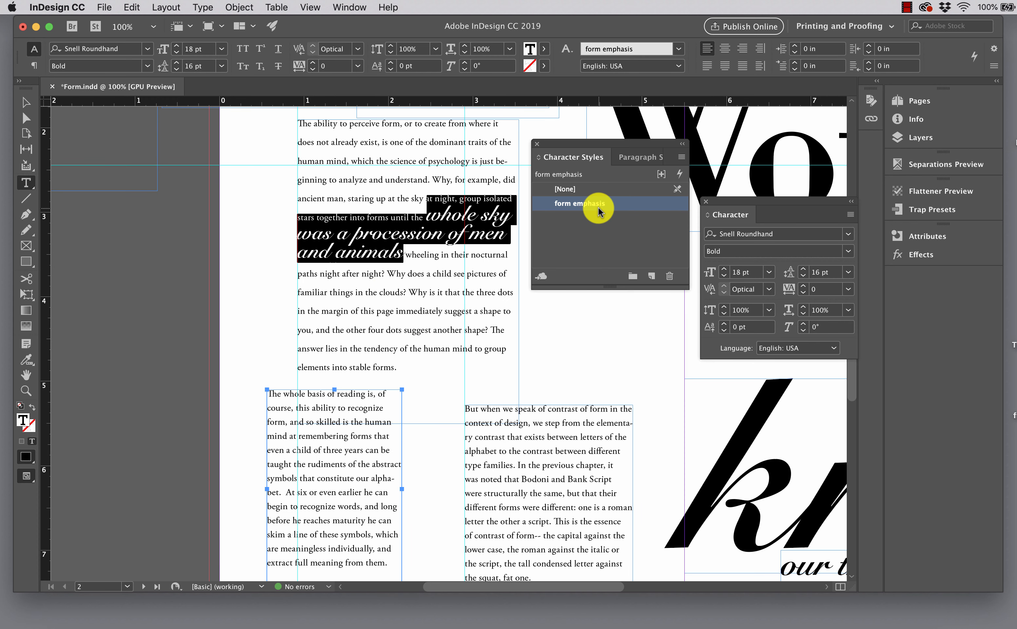
# Step: Apply the form emphasis character style to "Bodoni and Bank Script" in the text block beginning "But when we speak of contrast"
pyautogui.click(431, 266)
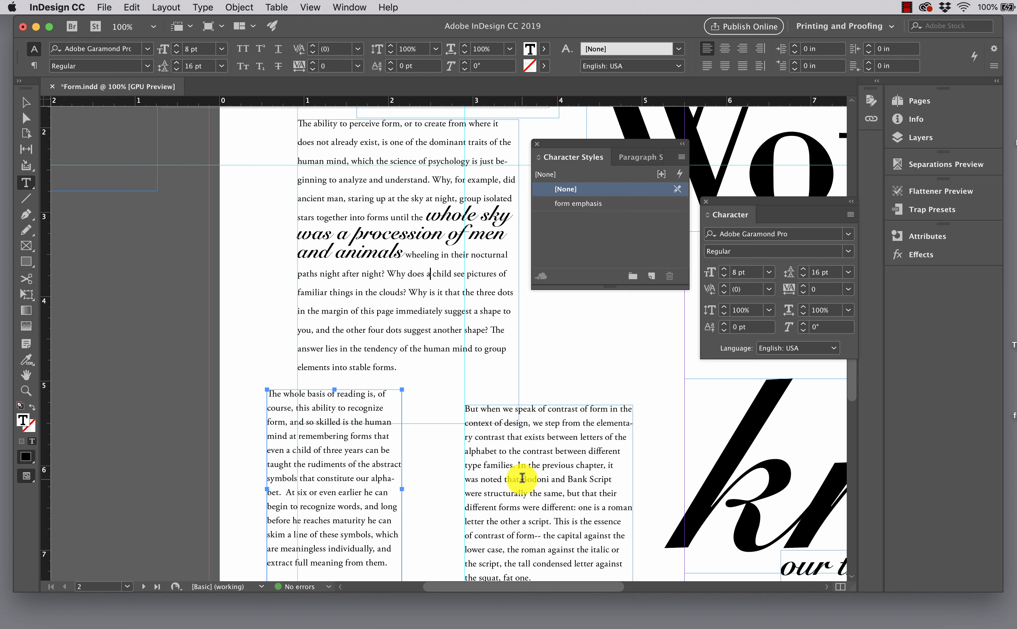
pyautogui.moveTo(522, 478); pyautogui.dragTo(611, 482)
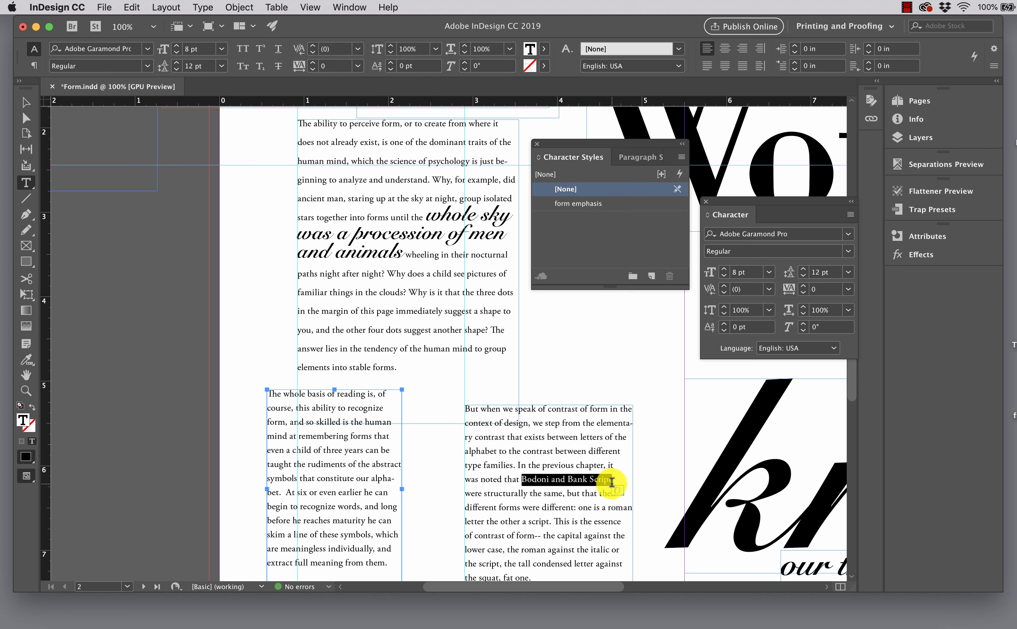
pyautogui.click(567, 203)
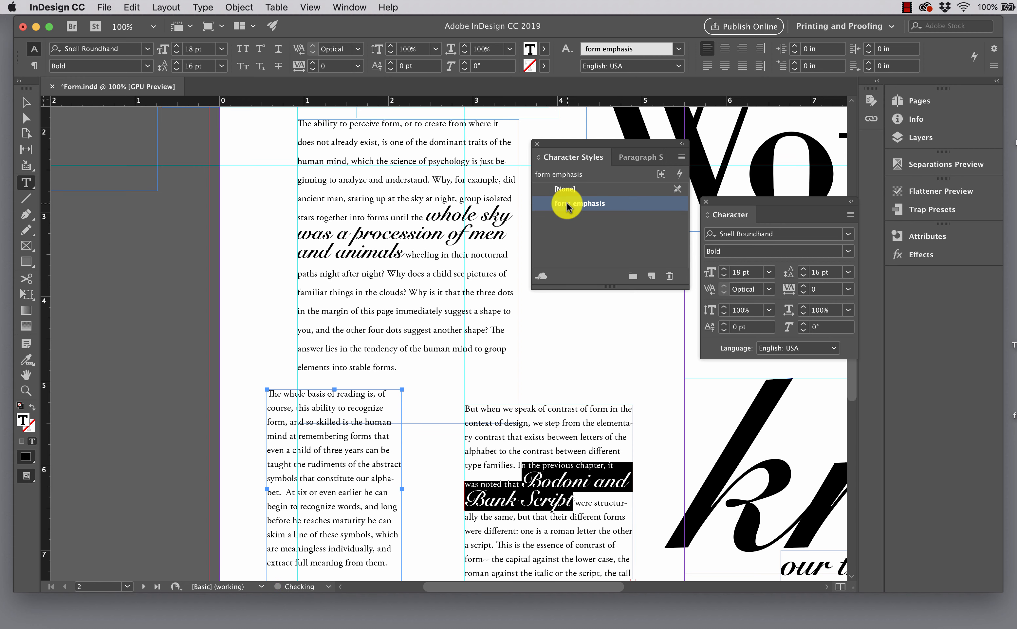
pyautogui.click(484, 498)
# Step: Apply the body text 2 paragraph style to the paragraph containing "Bodoni and Bank Script"
pyautogui.scroll(-4, 516, 505)
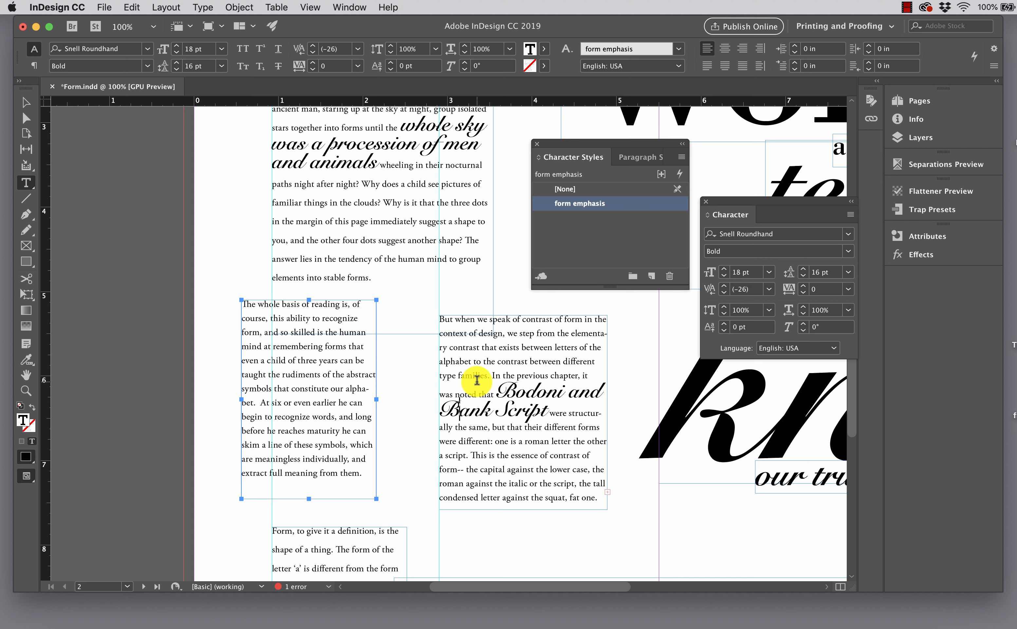
pyautogui.scroll(1, 477, 380)
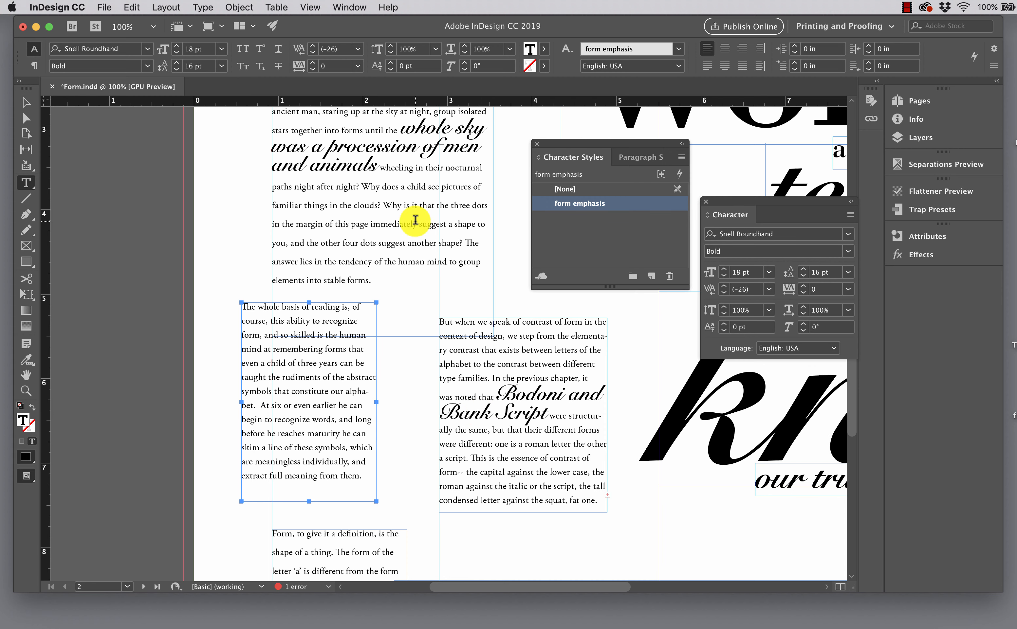
pyautogui.scroll(5, 415, 220)
pyautogui.hscroll(-2, 415, 220)
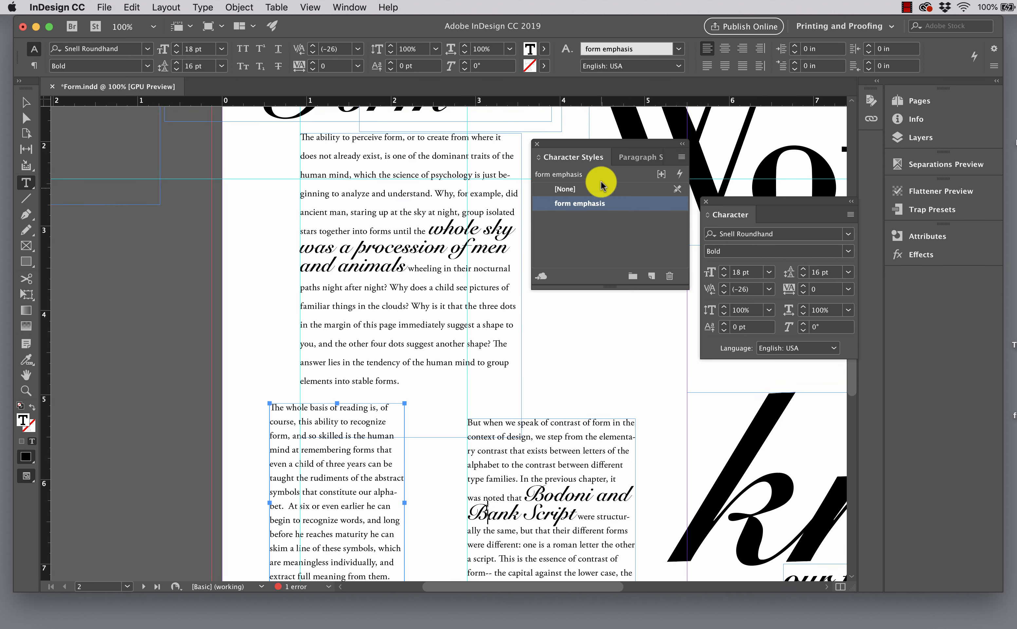
pyautogui.click(634, 157)
pyautogui.click(581, 218)
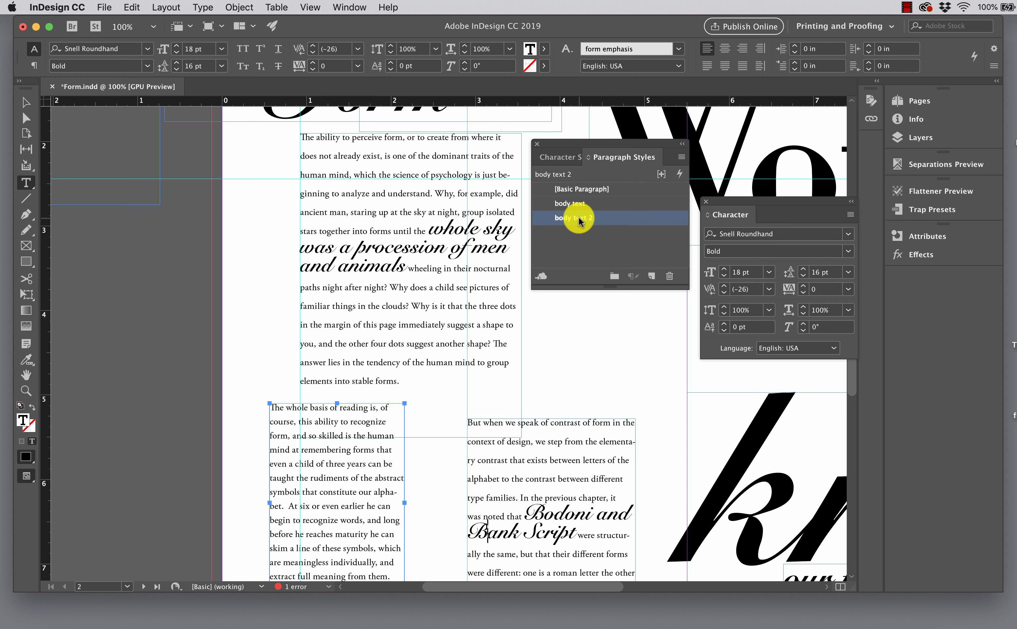
# Step: Open the options of the body text 2 paragraph style
pyautogui.click(578, 218)
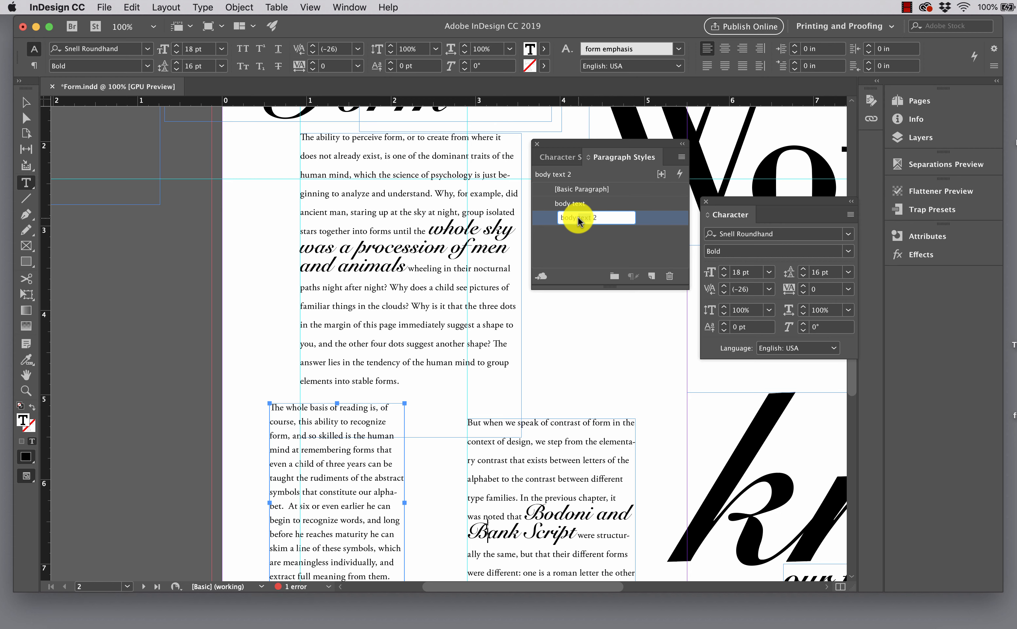
pyautogui.click(652, 214)
pyautogui.doubleClick(653, 216)
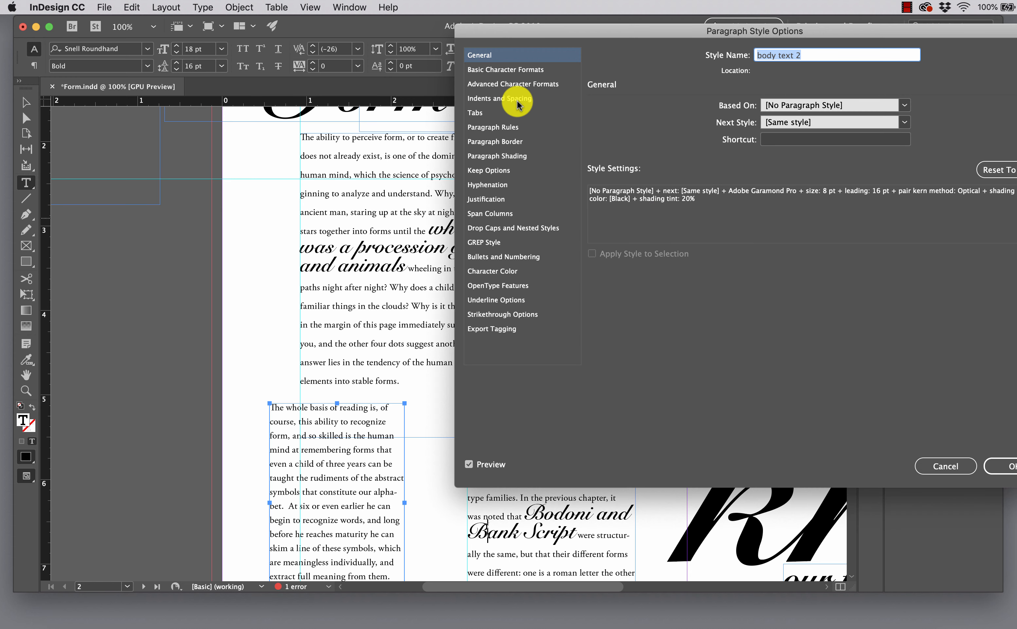